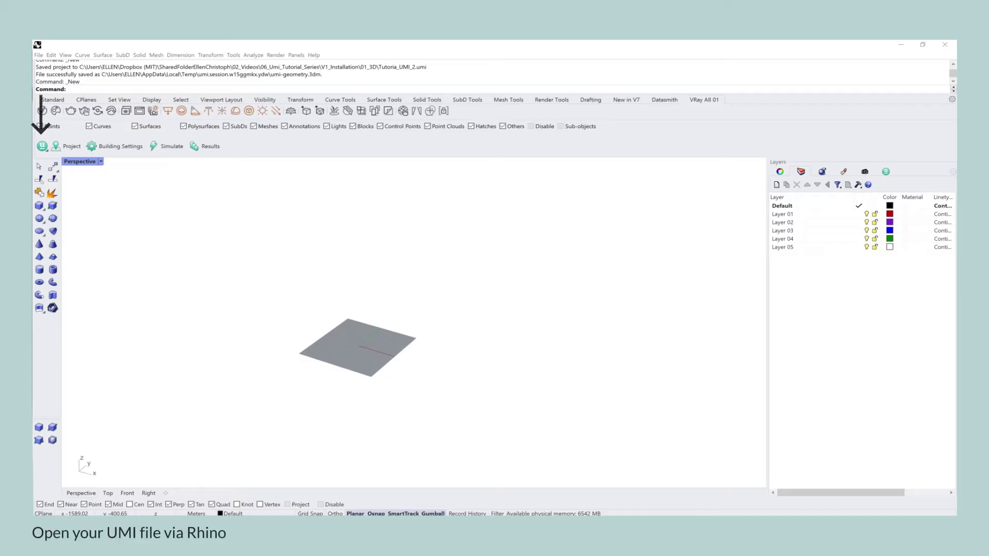
Step: Open the recent umi project Tutoria_UMI_2 and widen the layer list beside the viewport
click(42, 146)
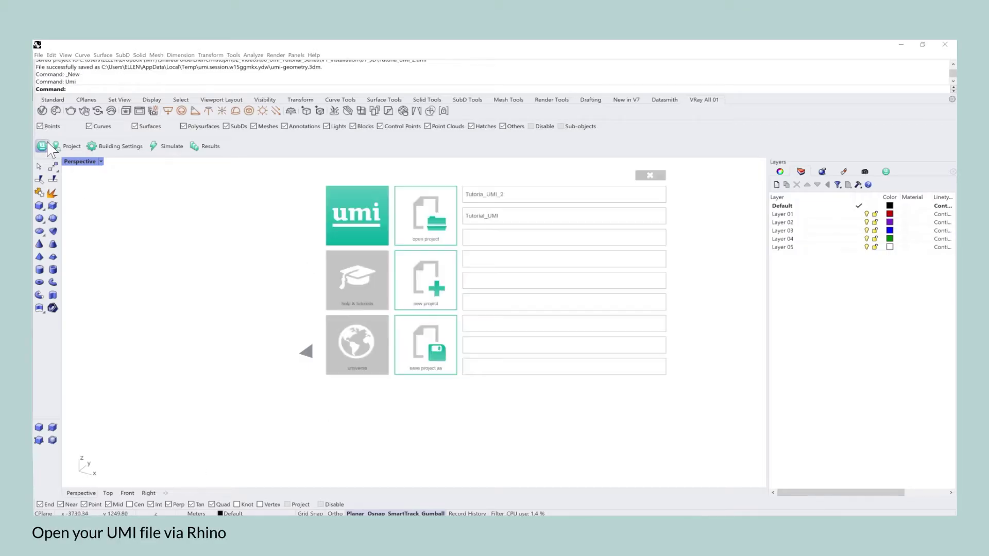
click(498, 199)
click(502, 306)
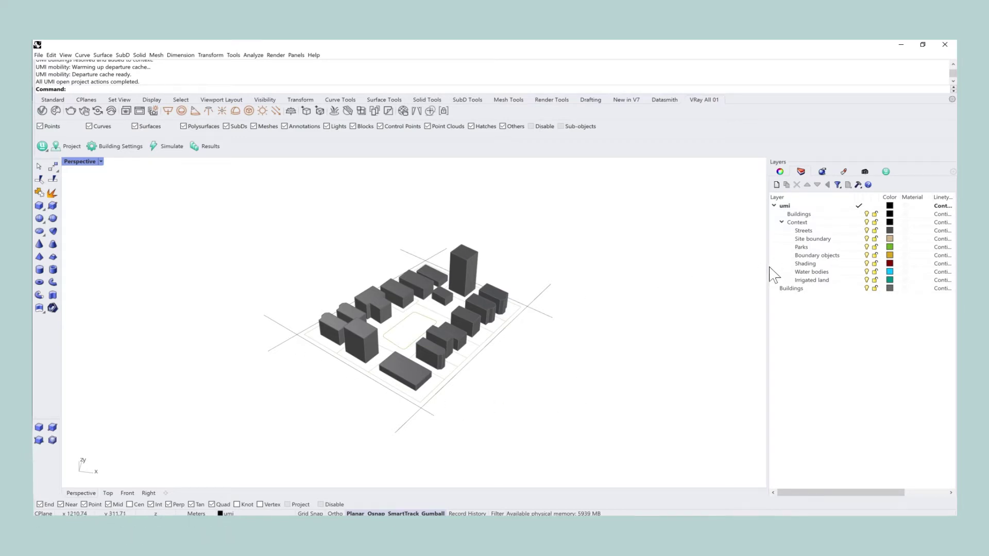
drag(767, 268, 745, 270)
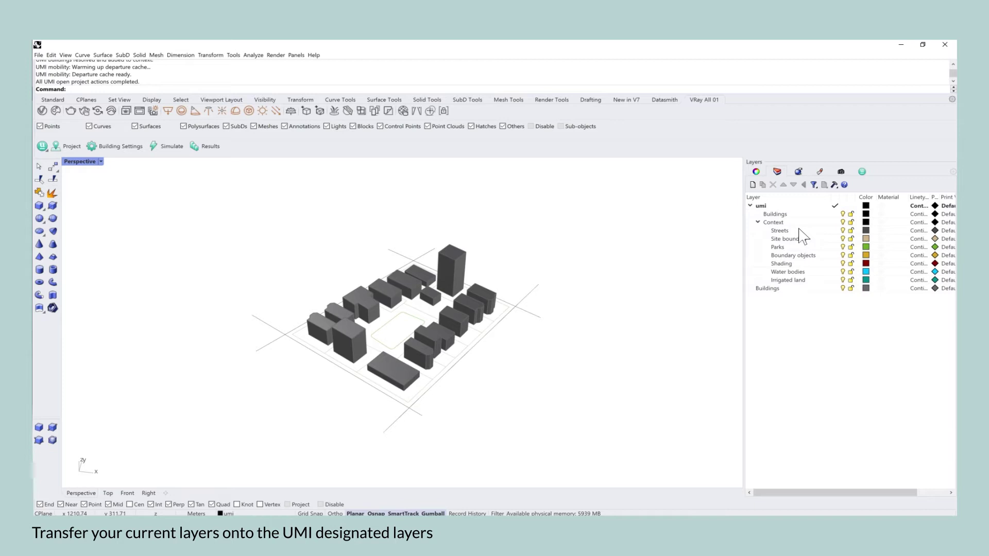
Step: Examine the umi Context sublayers one by one, including Streets, Site boundary, Boundary objects, Shading and Irrigated land
click(778, 280)
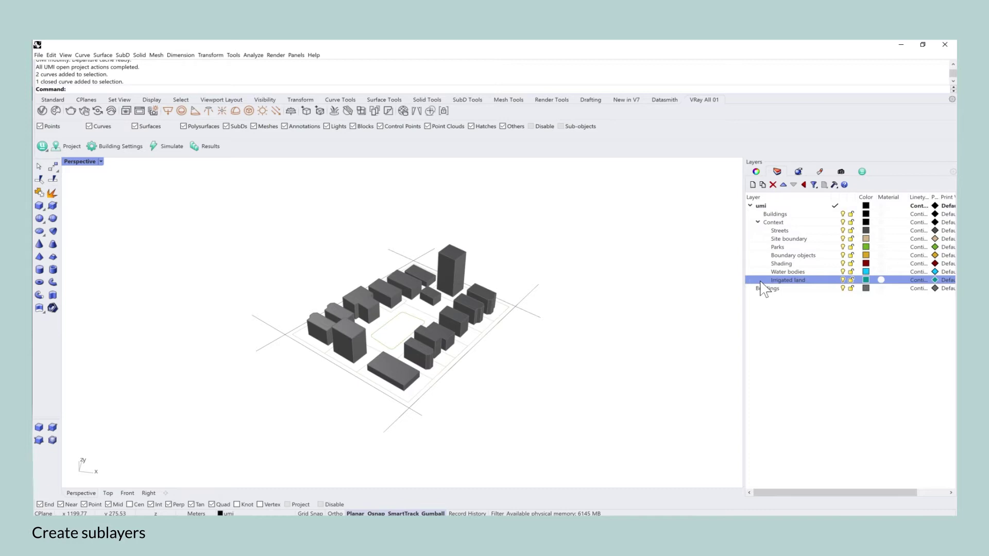
click(814, 232)
key(Down)
key(Down)
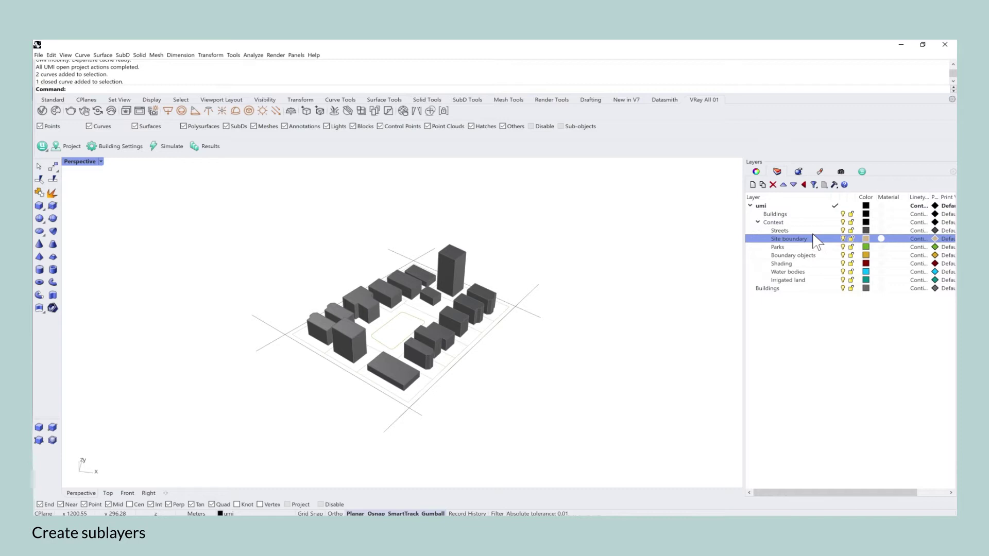
key(Down)
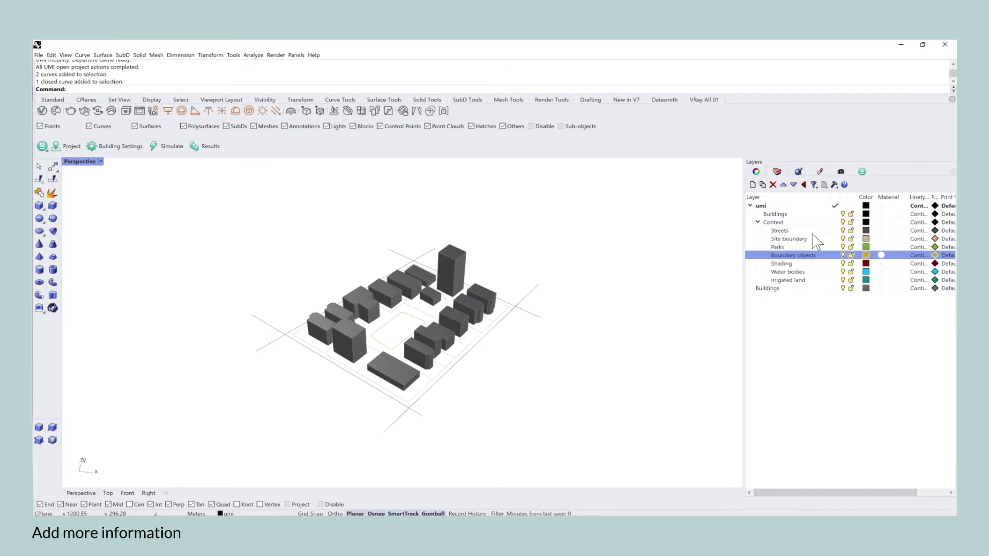
key(Down)
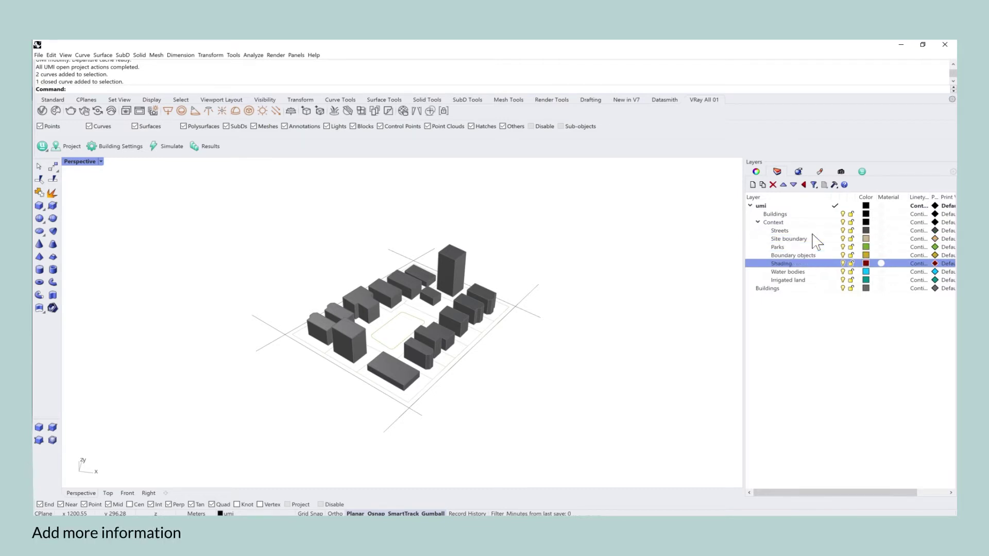
key(Down)
key(Down)
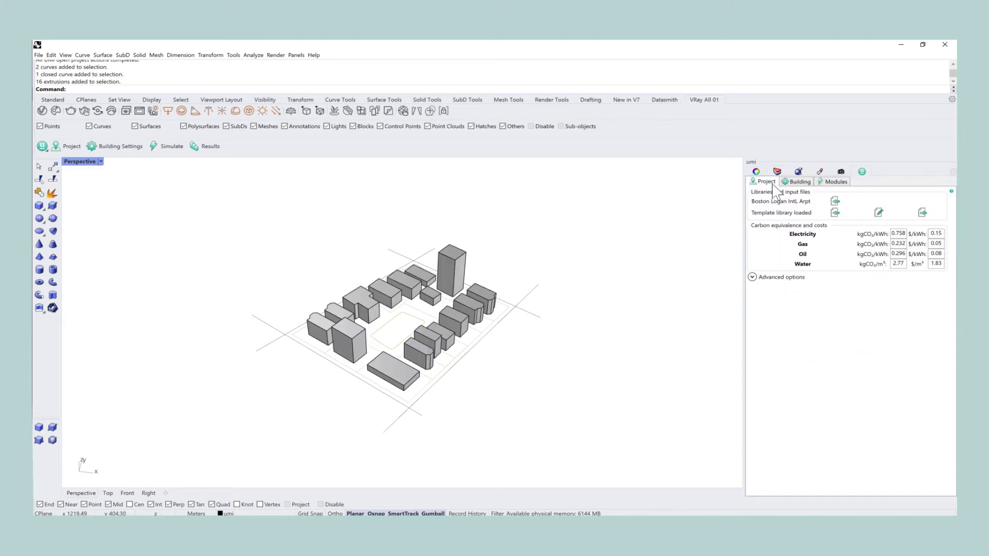
Step: Review the umi Project, Building and Modules settings, inspecting the tallest tower's building properties before clearing its selection
click(798, 181)
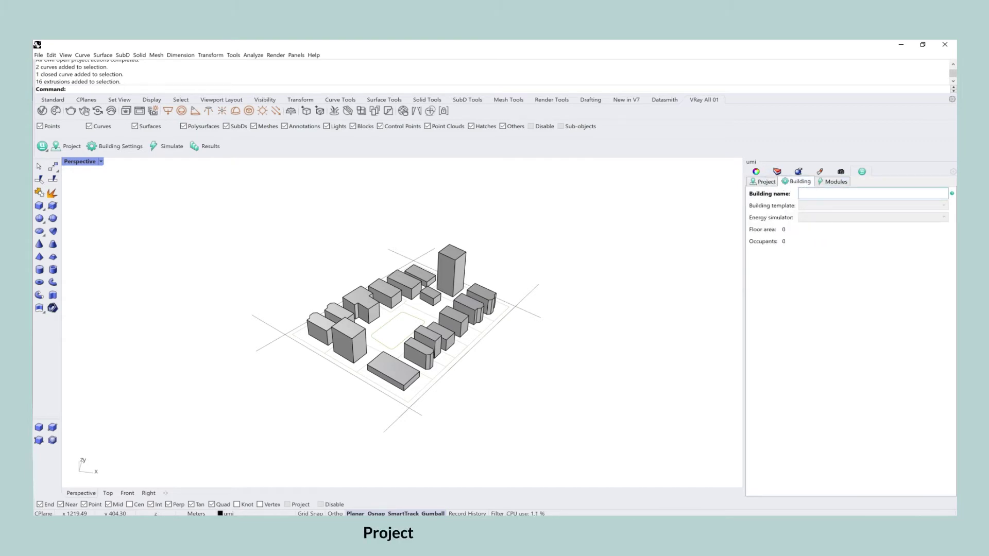
click(834, 182)
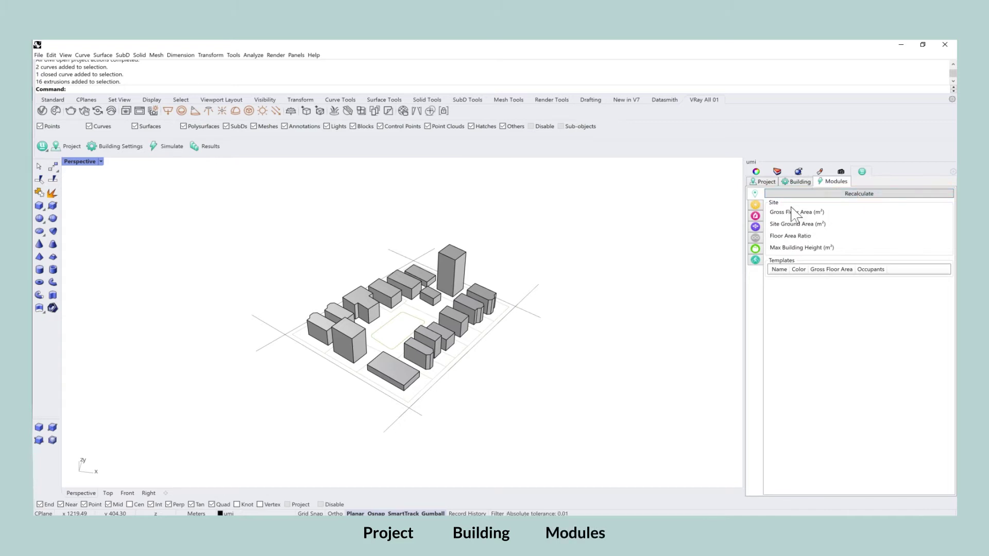
click(766, 181)
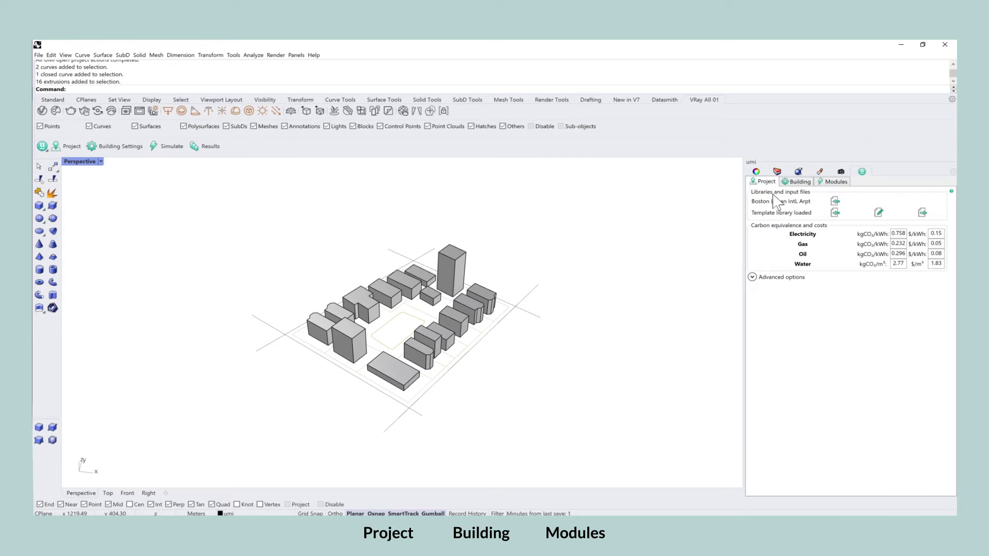
click(804, 183)
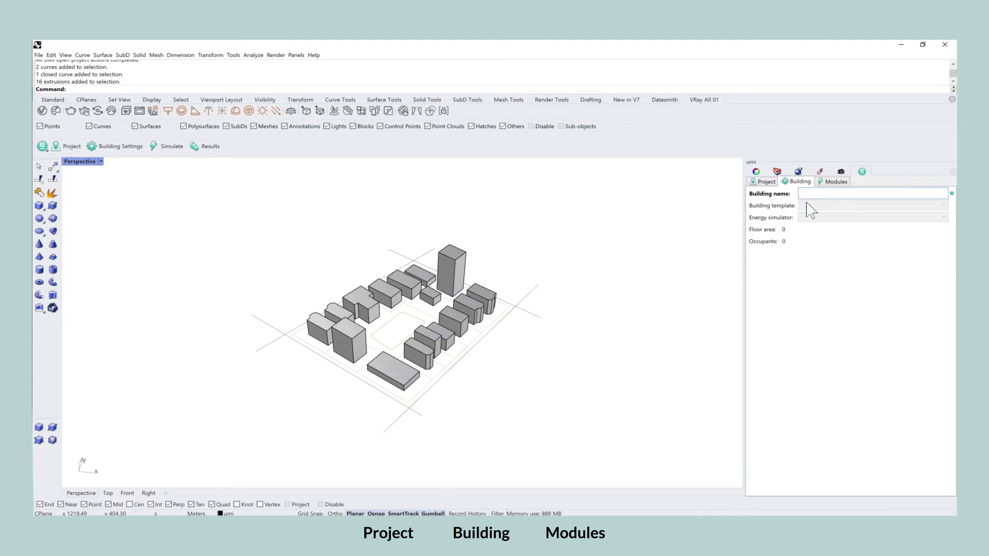
click(455, 284)
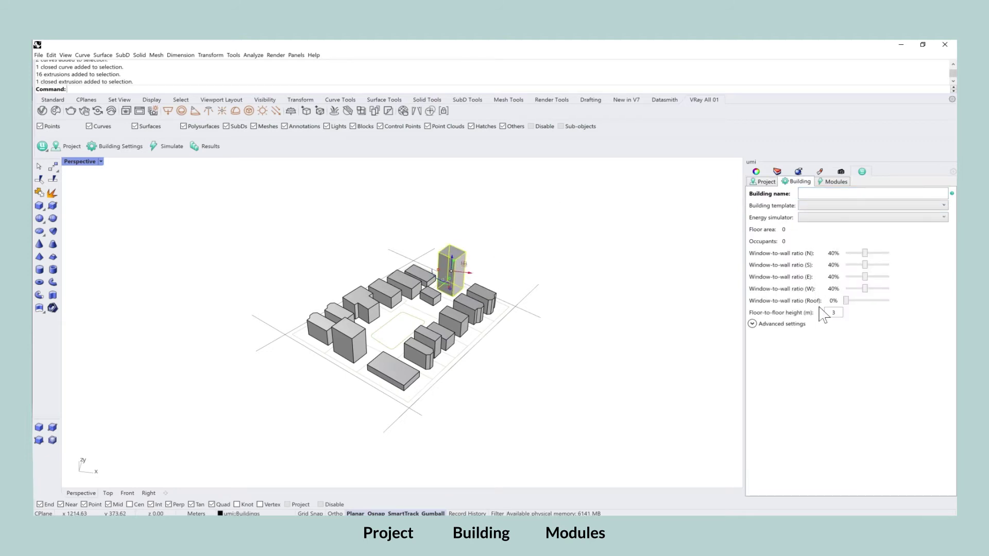
click(832, 183)
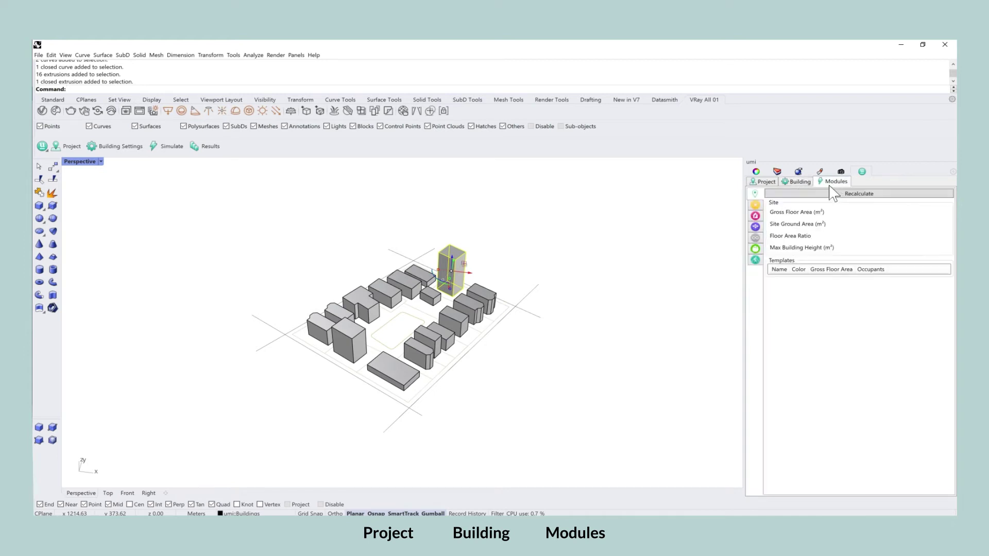
click(706, 220)
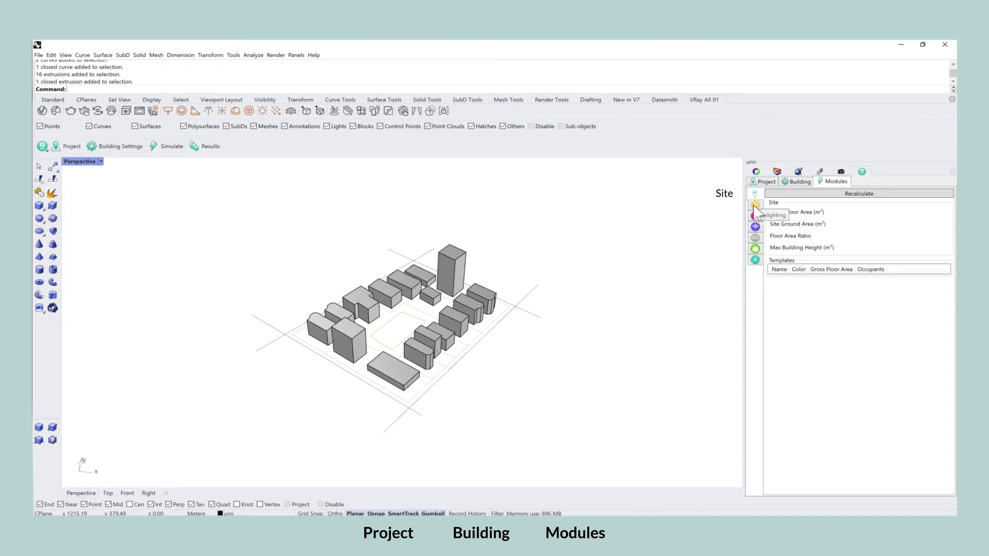
Step: Look through the Daylighting, Energy, District Energy, Lifecycle, Harvest and Mobility simulation modules
click(754, 206)
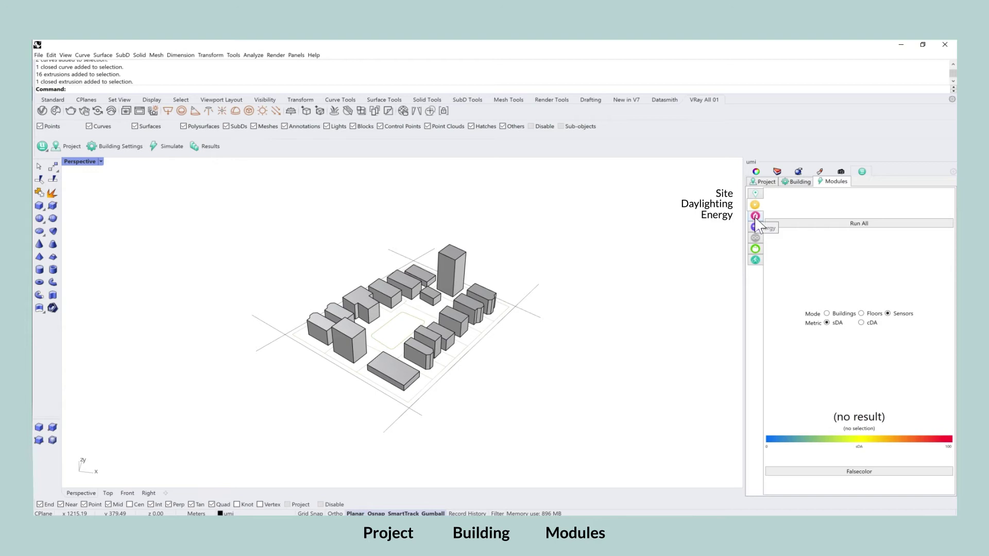
click(755, 216)
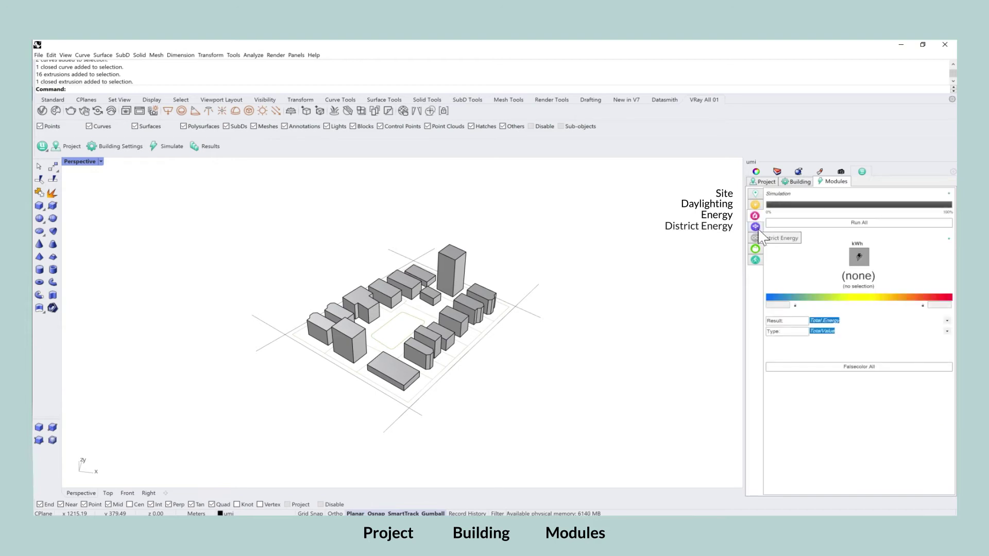
click(757, 230)
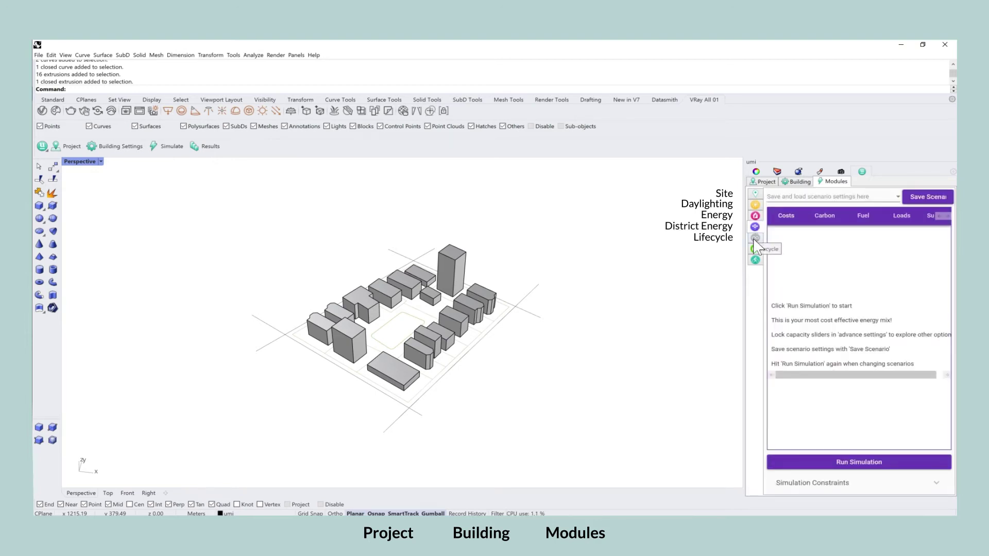
click(755, 239)
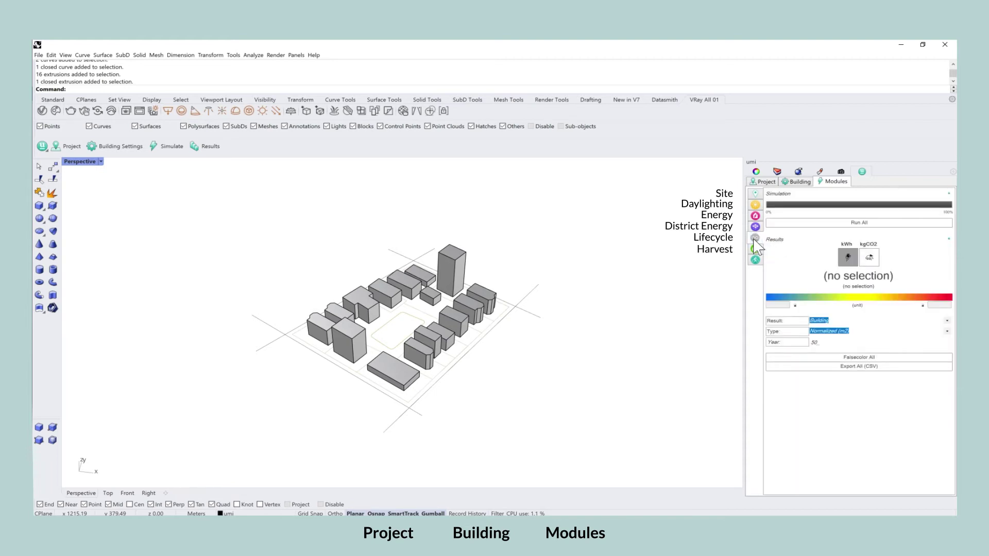
click(755, 250)
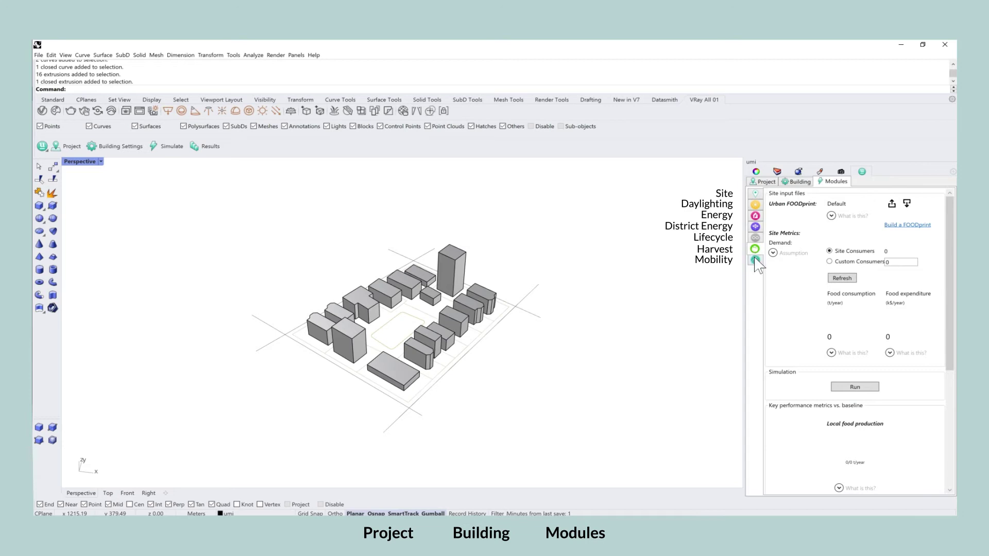
click(755, 260)
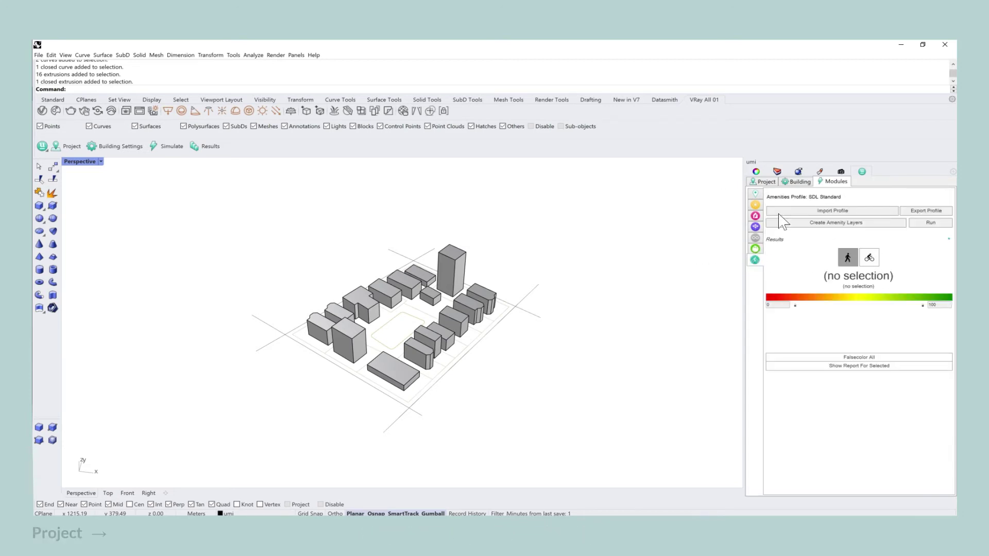
Step: Load the EPW weather file USA_MA_Boston-Logan.Intl.AP.725090_TMY3 into the project settings
click(764, 182)
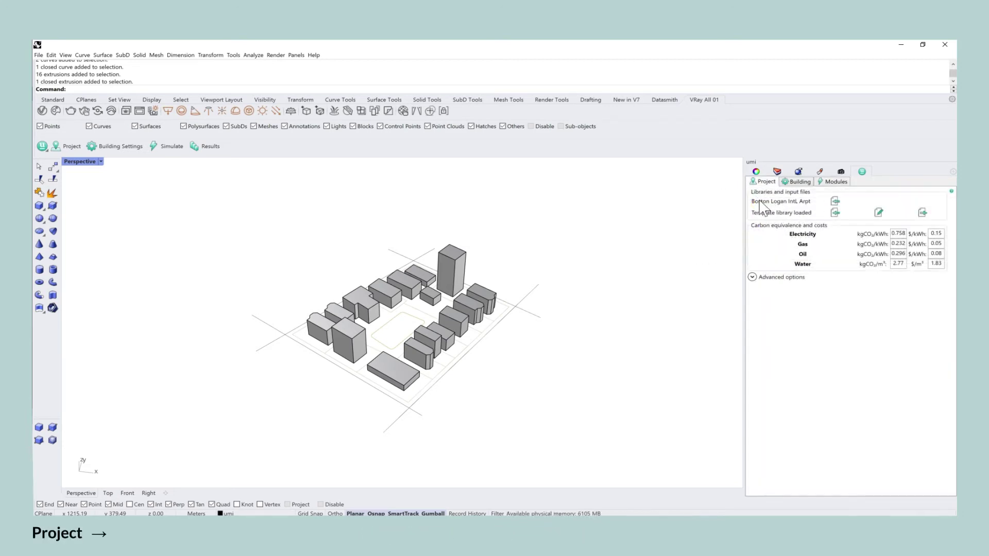
click(835, 203)
click(252, 144)
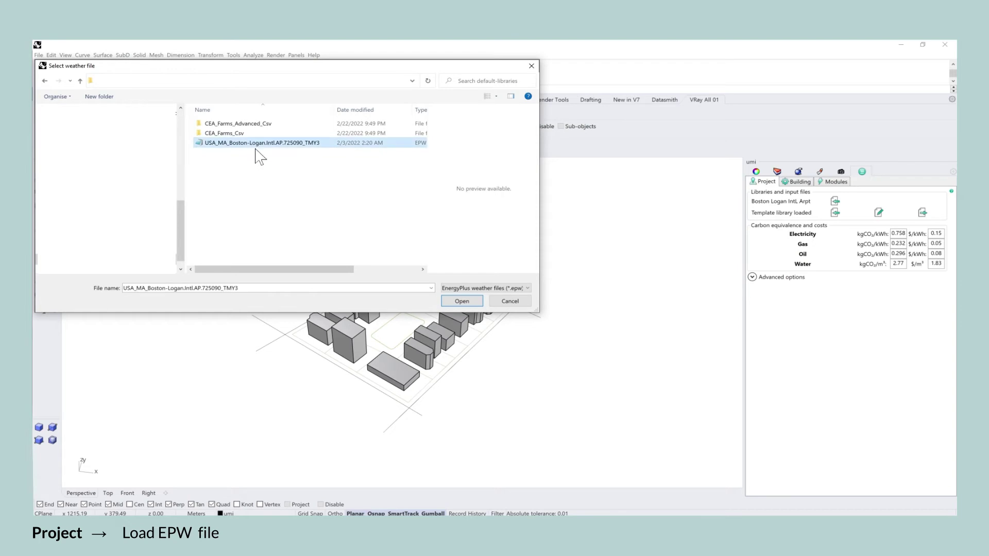
click(461, 301)
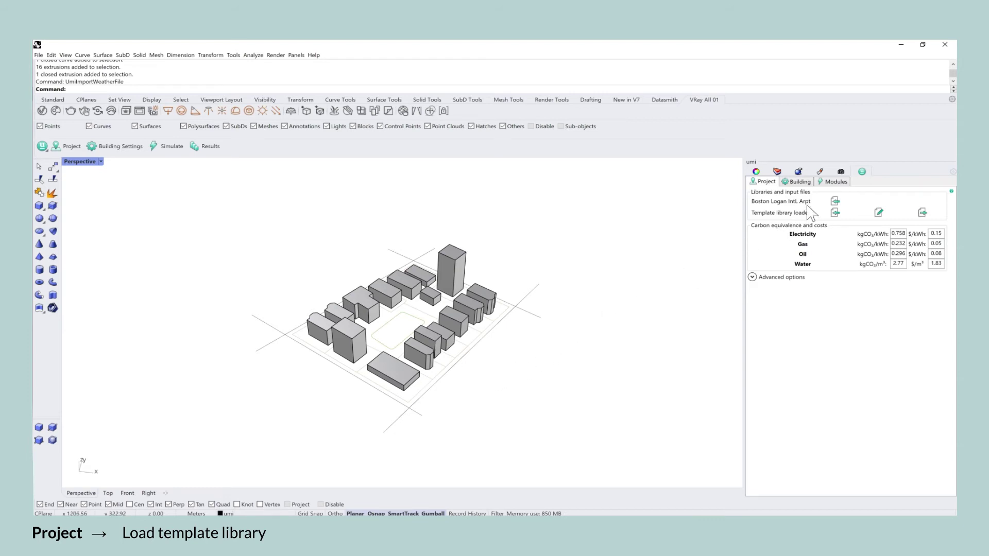
Step: Open the project's template library for editing and review its Constructions, Schedules, Zone Information and Building Templates
click(876, 214)
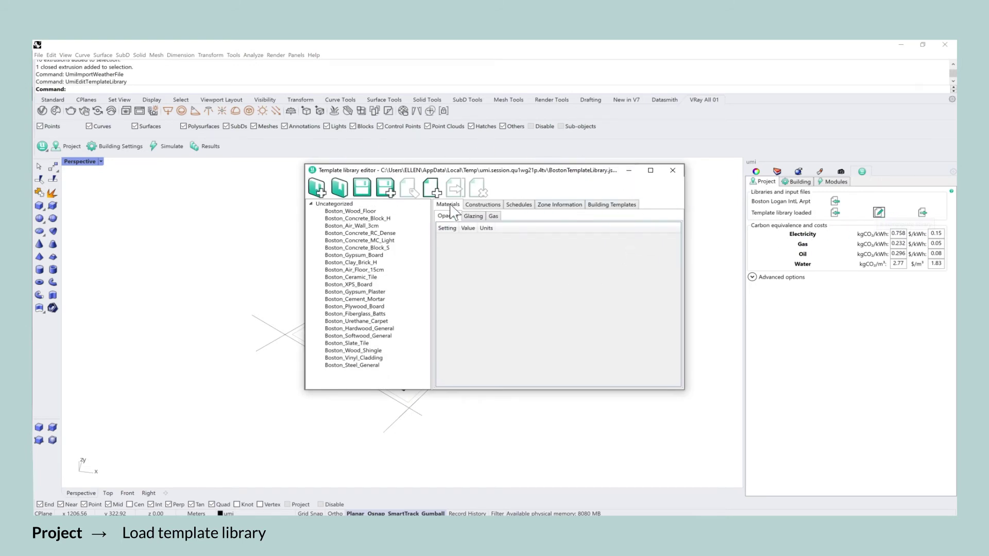
click(476, 206)
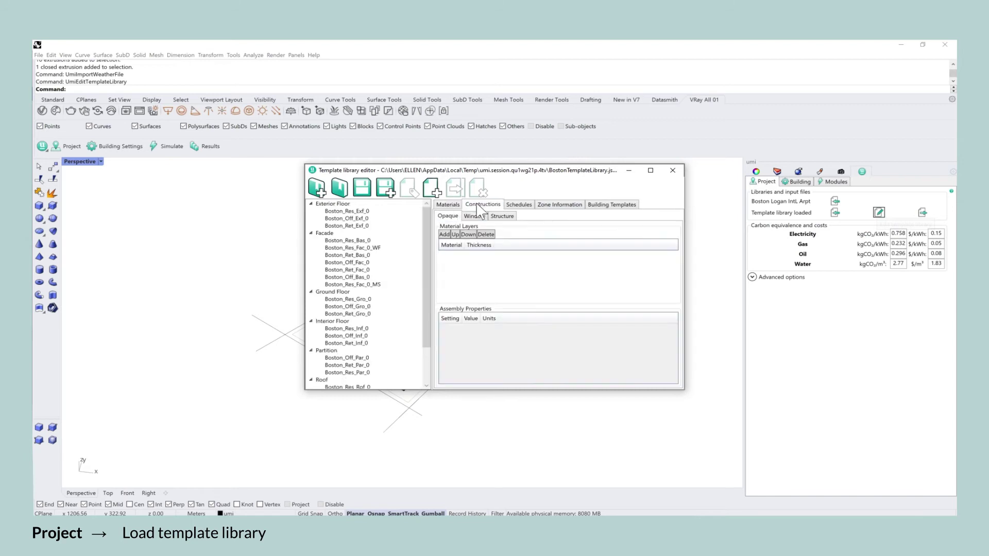
click(520, 207)
click(559, 206)
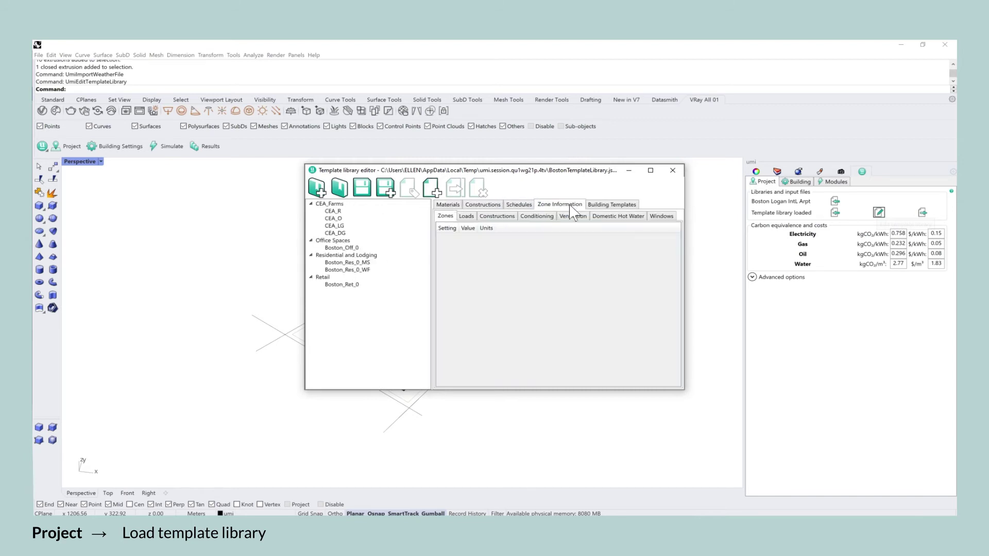
click(606, 206)
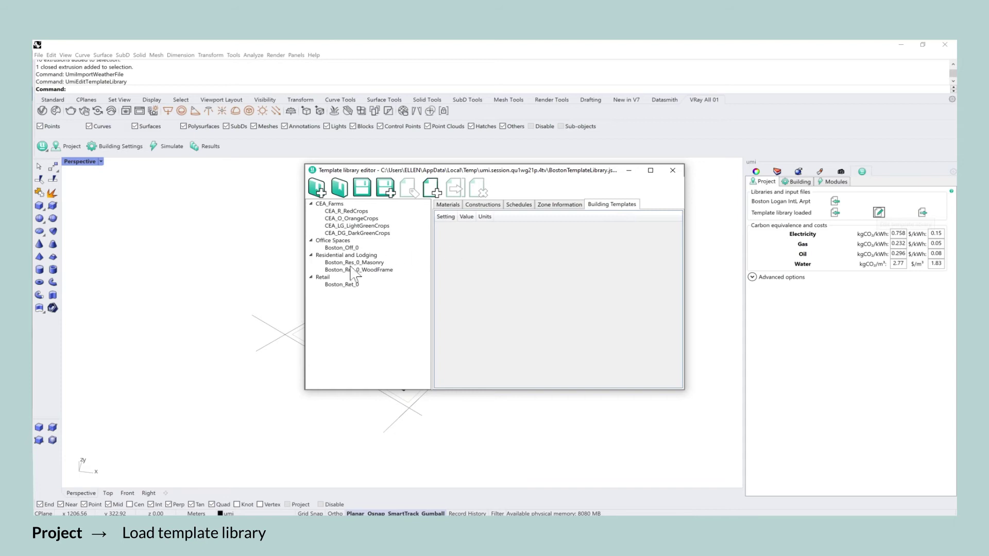
Step: Inspect the CEA_Farms and Office Spaces categories and the Boston_Res_0_Masonry, Boston_Res_0_WoodFrame and Boston_Ret_0 templates, repositioning the editor window
drag(386, 173, 611, 181)
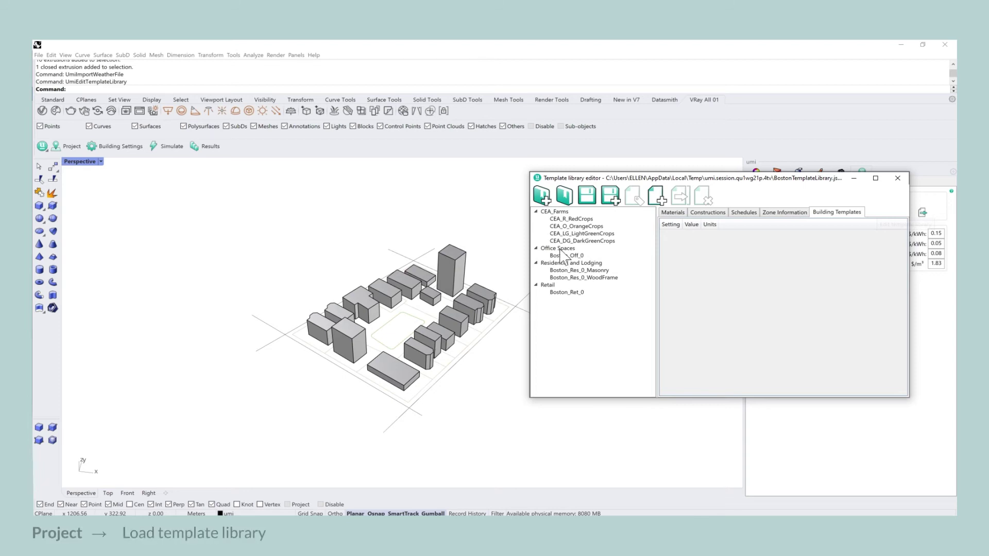
click(538, 212)
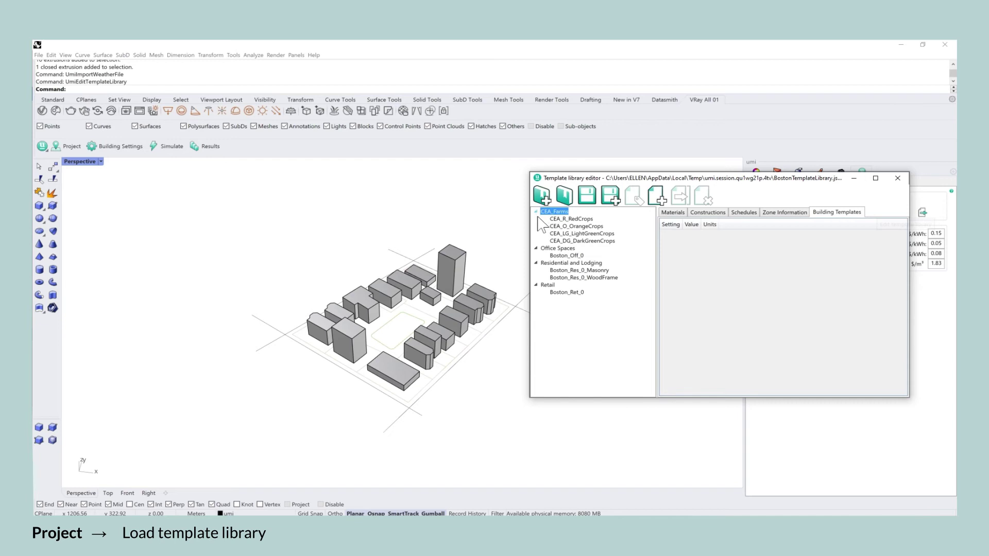
click(556, 249)
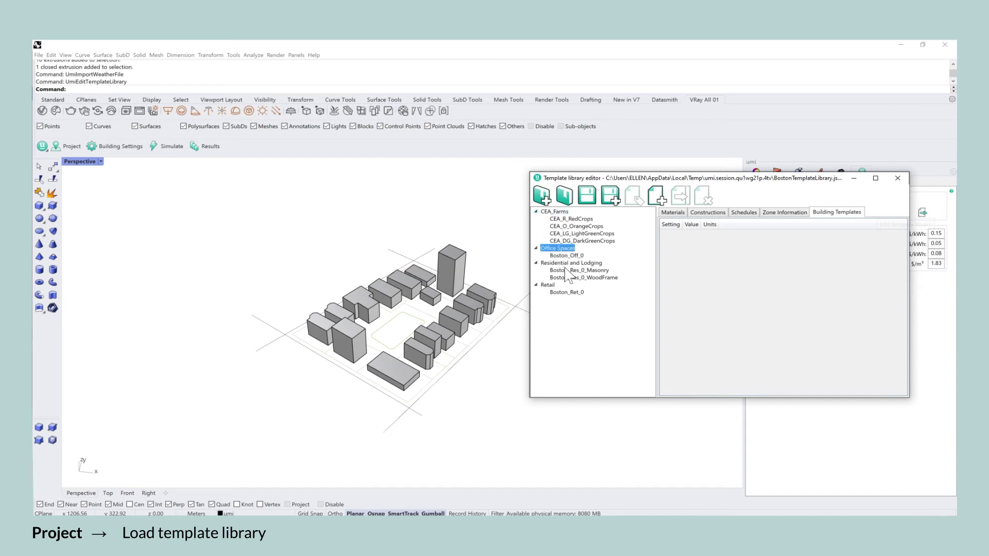
click(568, 271)
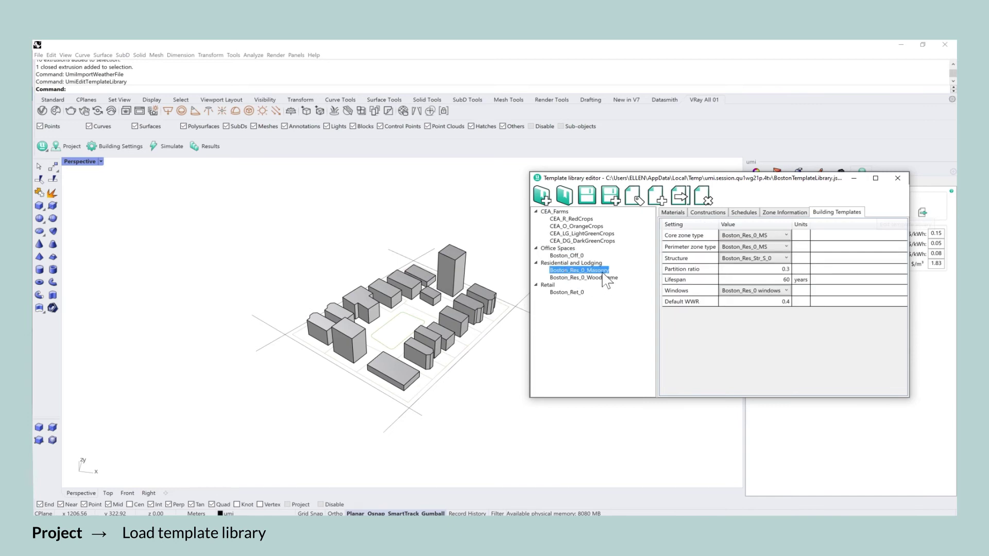
click(604, 278)
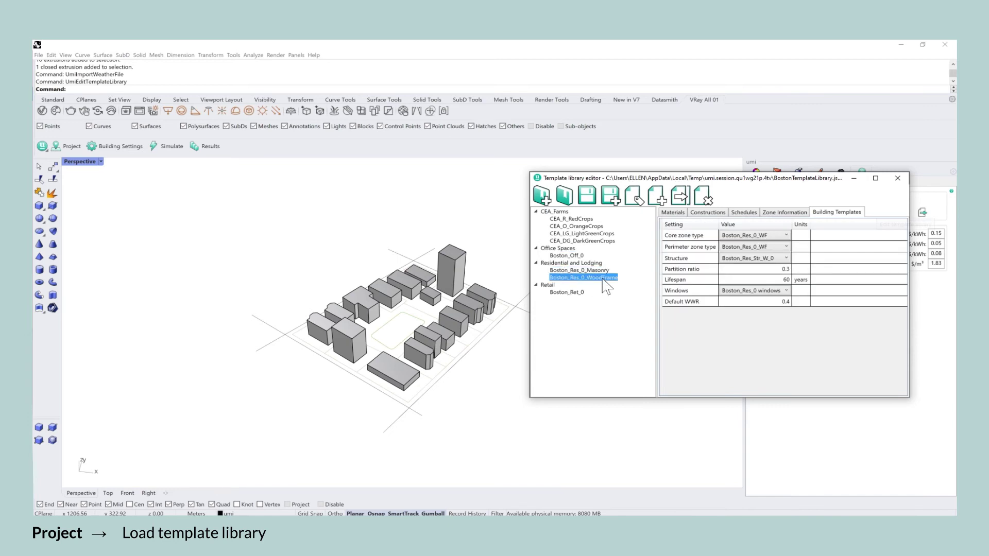
click(555, 293)
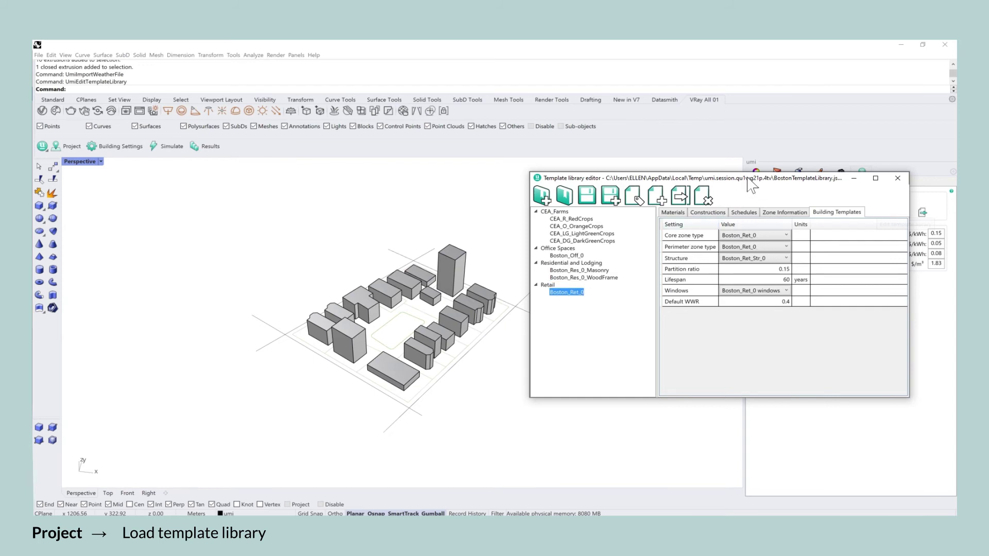
drag(752, 180, 640, 187)
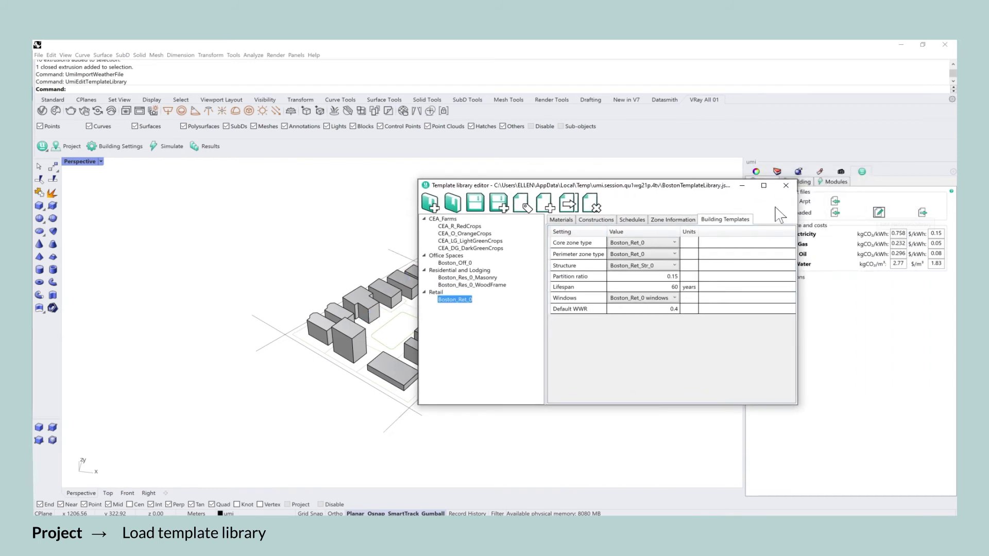
Step: Close the template library editor, select the two tallest towers, and name them in the building settings with the prefix Office
click(786, 187)
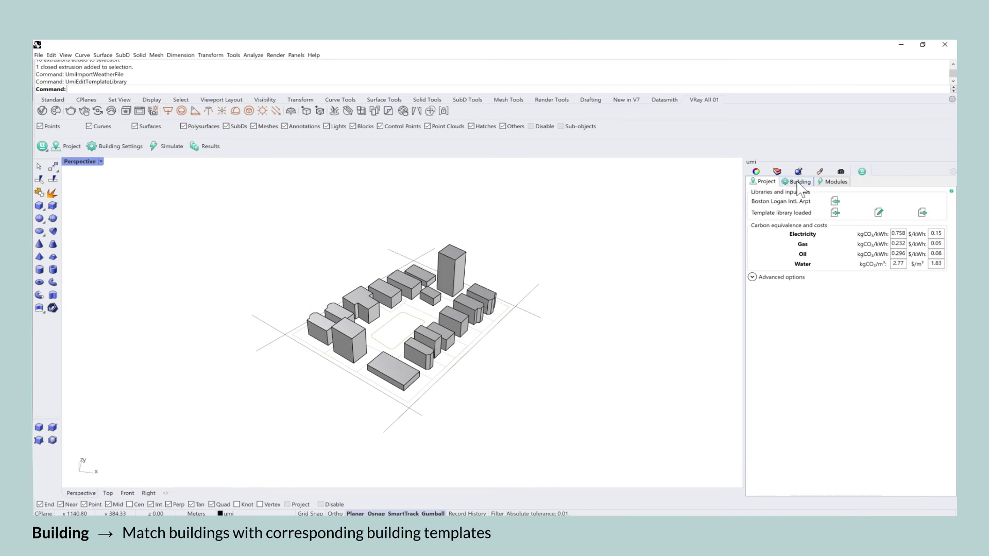
click(799, 183)
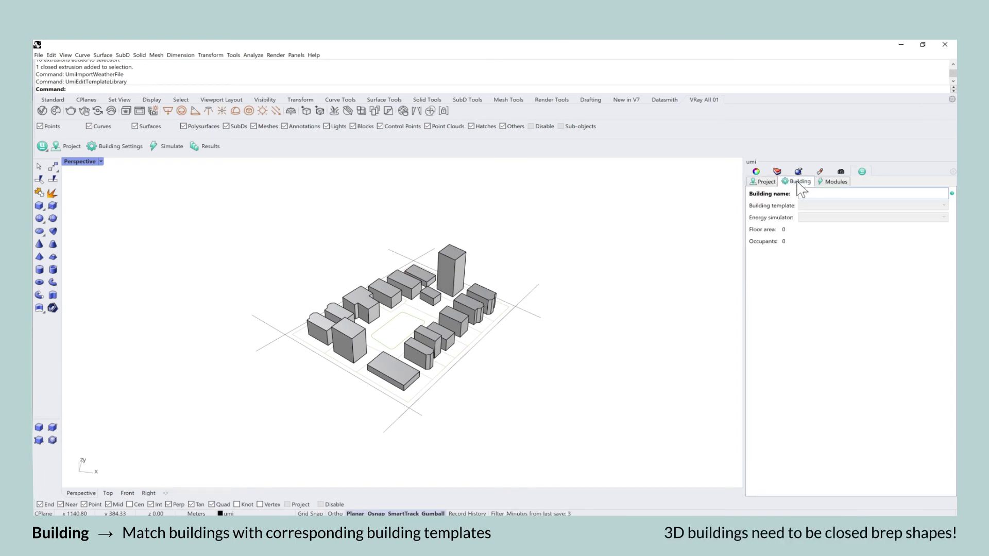
click(462, 261)
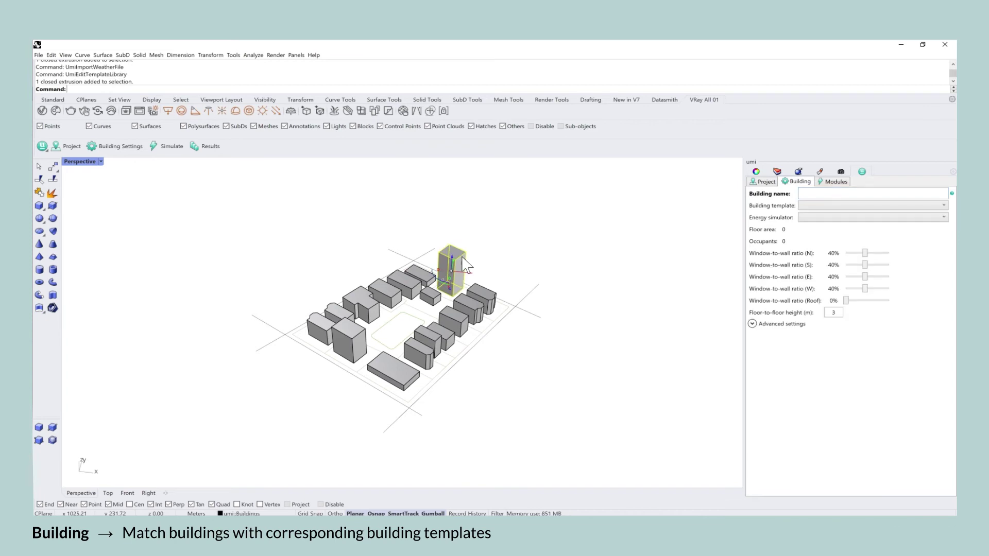
shift+click(351, 335)
click(819, 194)
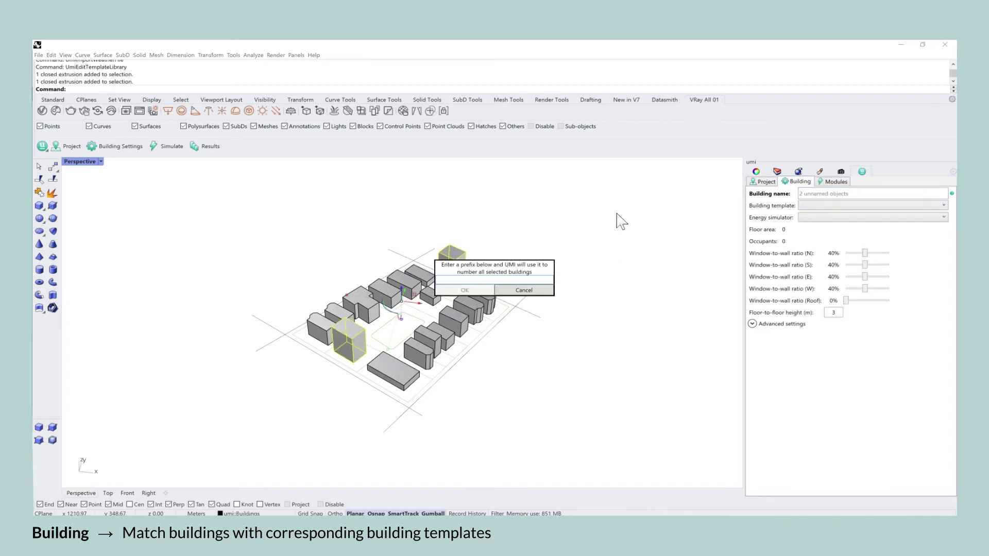
text(o)
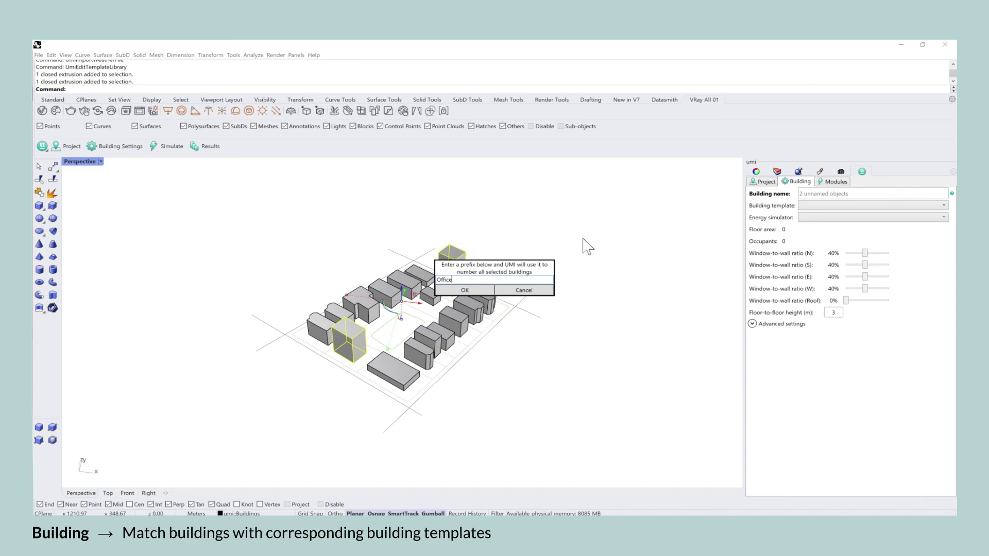
click(461, 291)
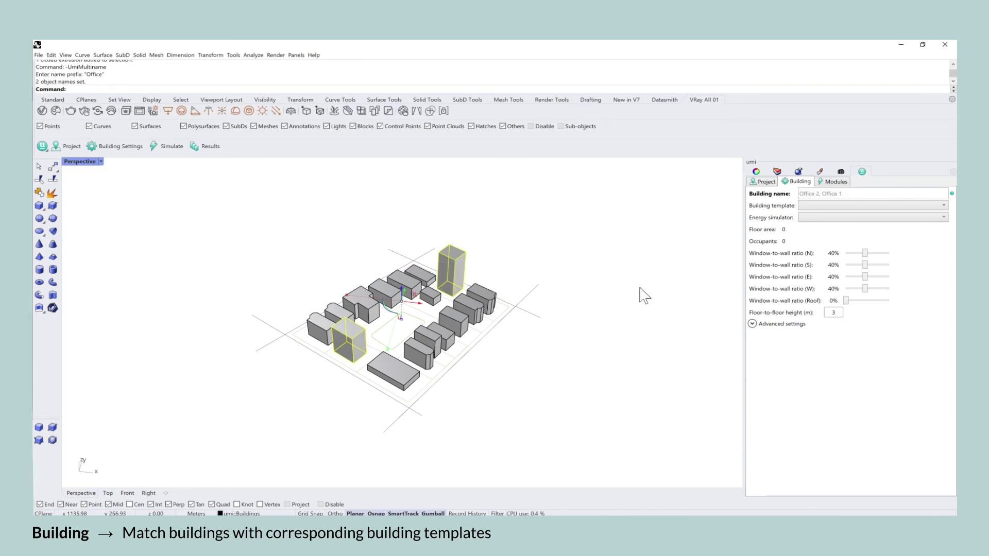
Step: Check the individual names of the two office towers and assign both the Boston_Off_0 building template
click(633, 291)
click(452, 268)
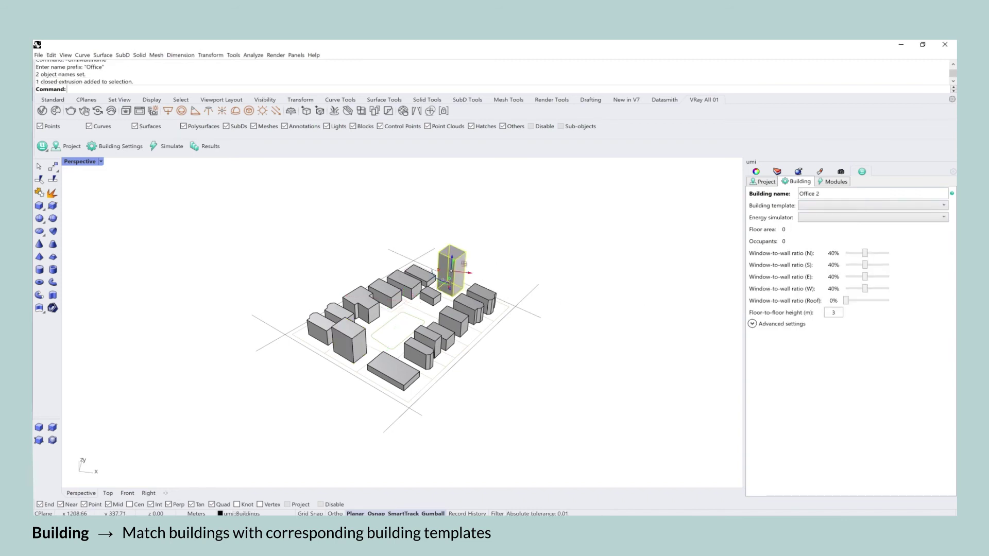
click(342, 337)
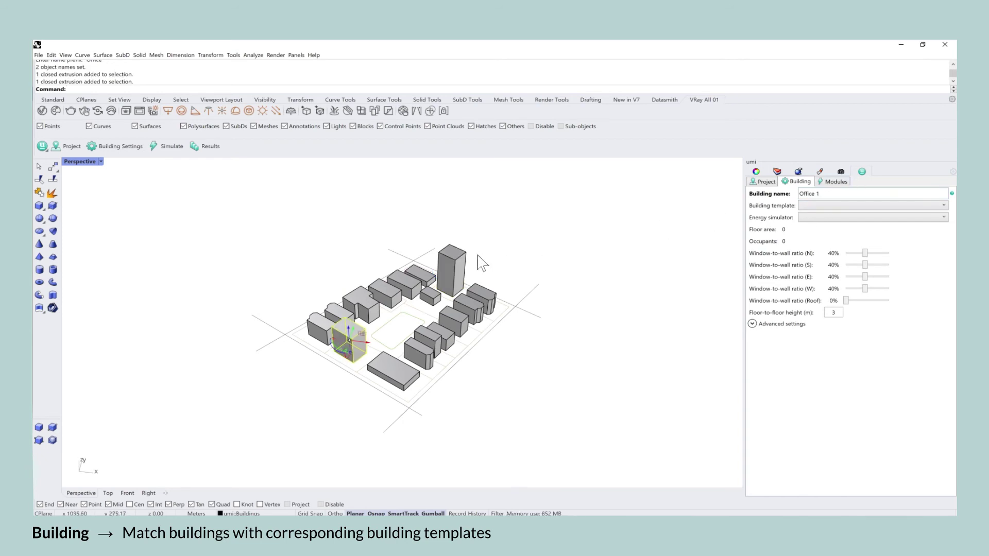
shift+click(457, 260)
click(808, 206)
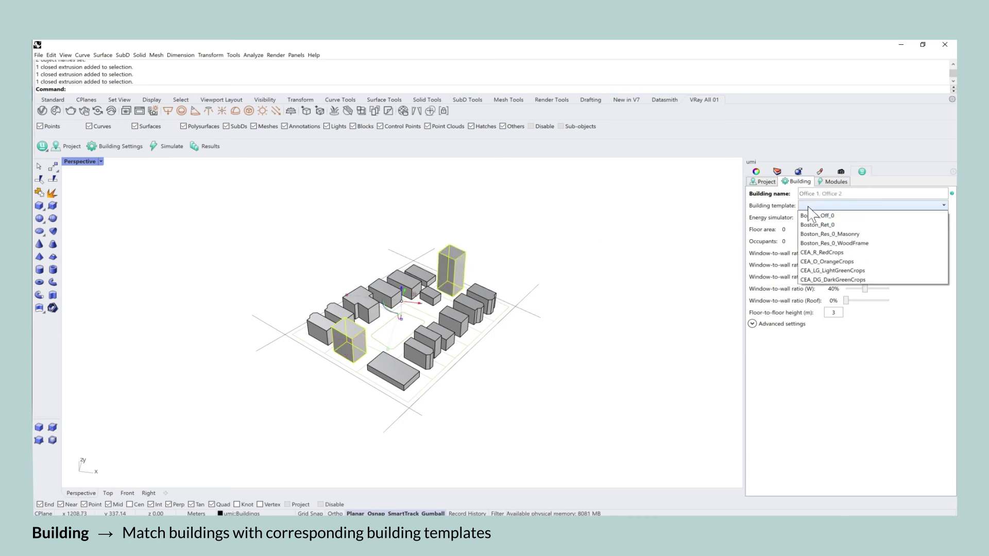
click(845, 215)
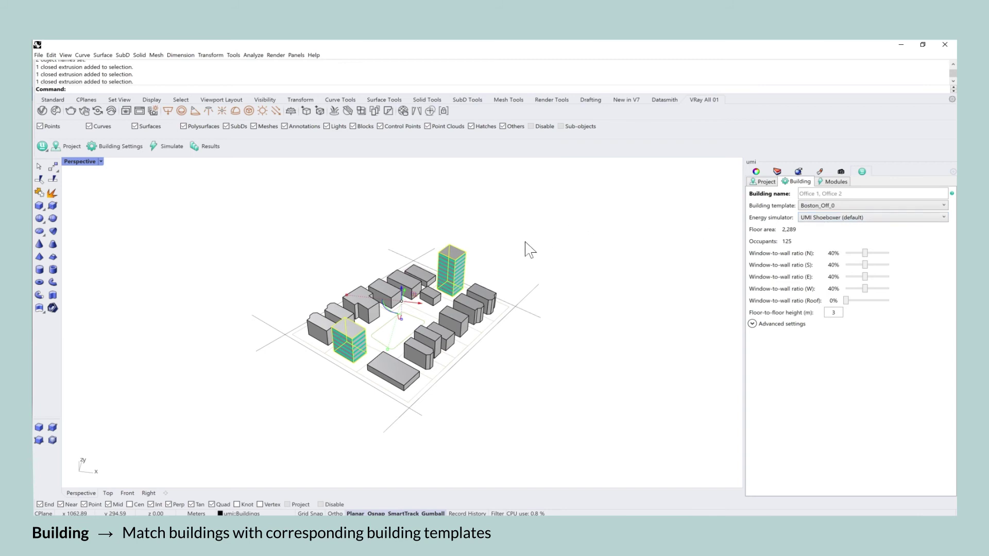
click(520, 275)
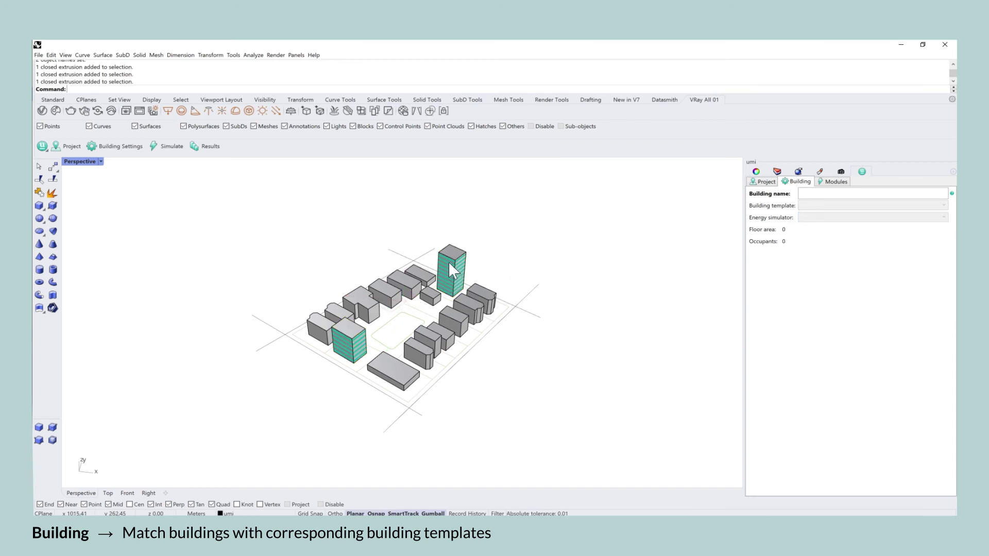
Step: Increase the window-to-wall ratios of the two office towers and deselect them
click(447, 271)
shift+click(361, 337)
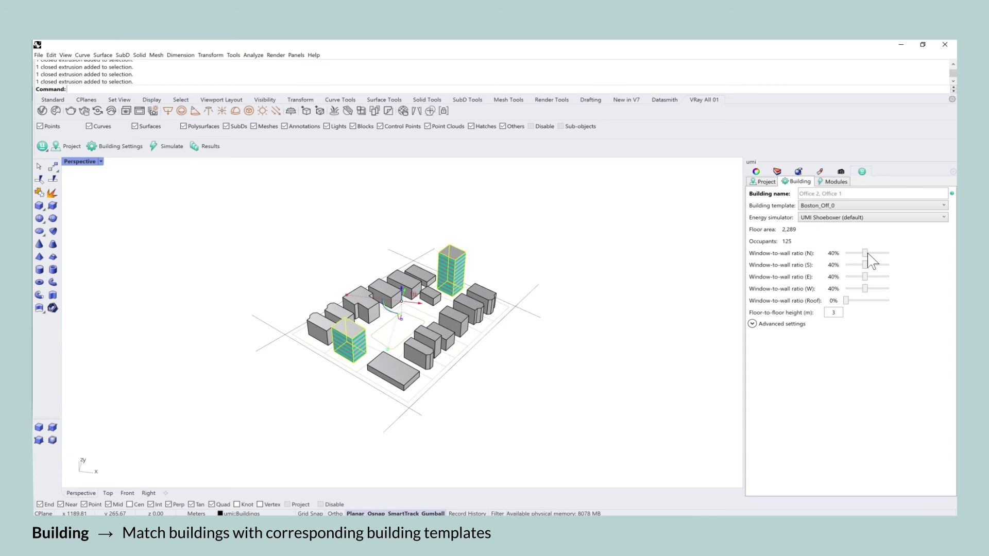
mouse_move(864, 279)
mouse_down()
mouse_move(874, 290)
mouse_move(874, 265)
mouse_up()
click(641, 270)
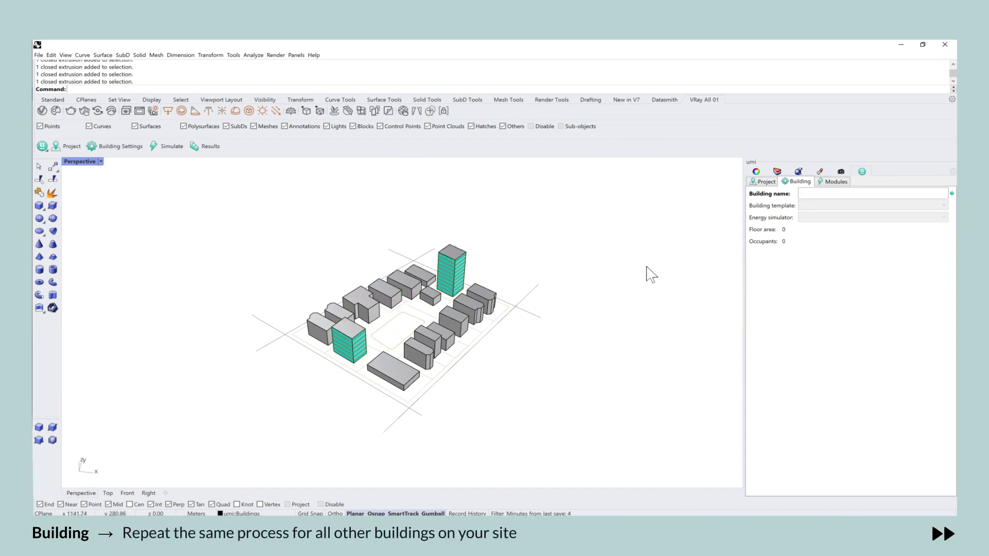
Step: Select the seven bay-fronted houses on both sides of the site and name them with the prefix Residential_Wood
click(482, 294)
shift+click(470, 312)
shift+click(337, 313)
shift+click(317, 321)
shift+click(418, 354)
shift+click(430, 340)
shift+click(444, 333)
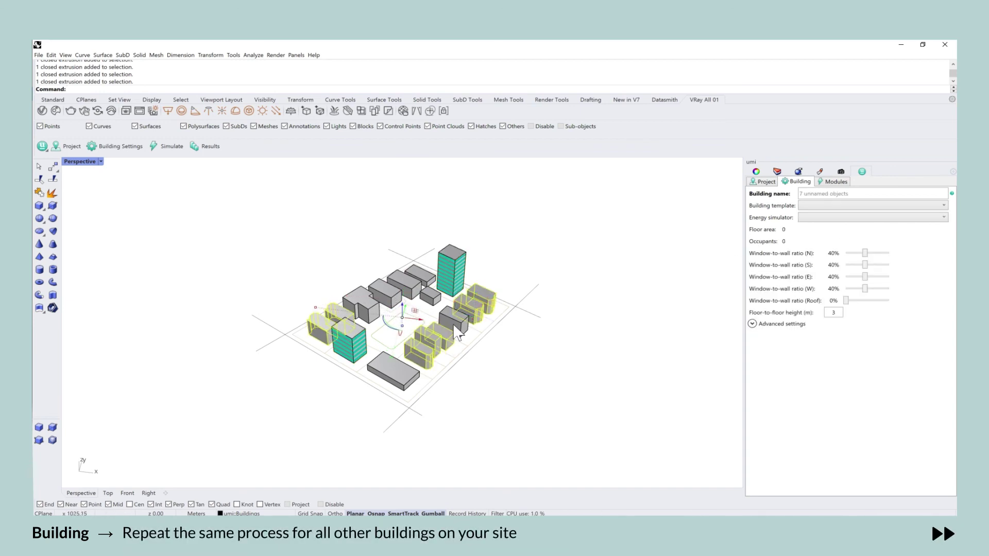
click(830, 194)
text(Residential_Wood)
key(Return)
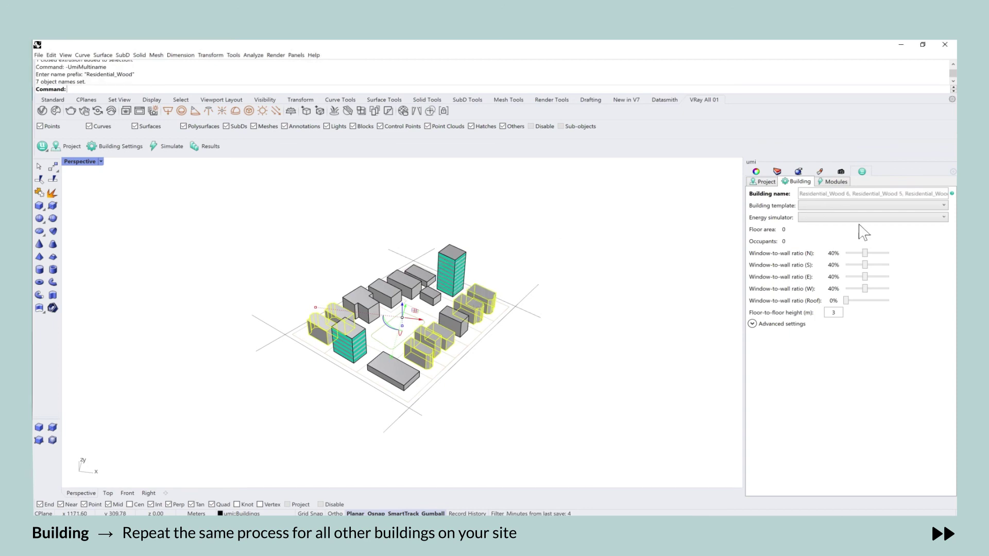
Step: Assign the Boston_Res_0_WoodFrame template to the selected houses with UMI Shoeboxer (default) as energy simulator
click(824, 205)
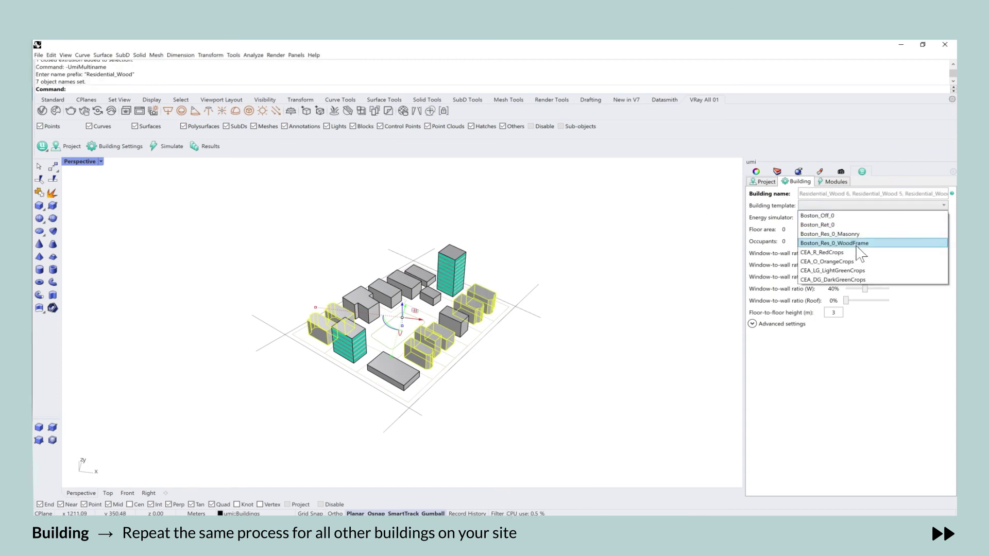
click(853, 245)
click(863, 218)
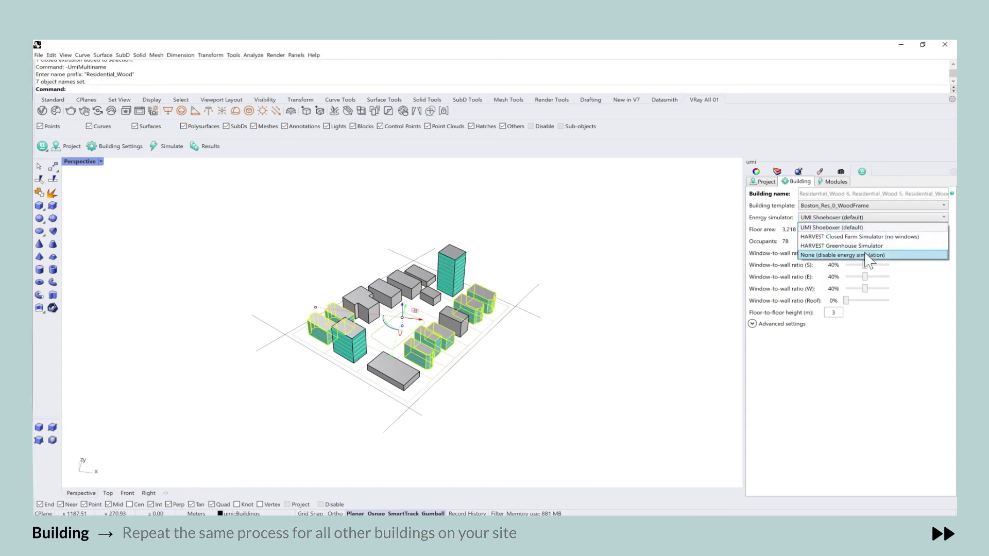
click(864, 232)
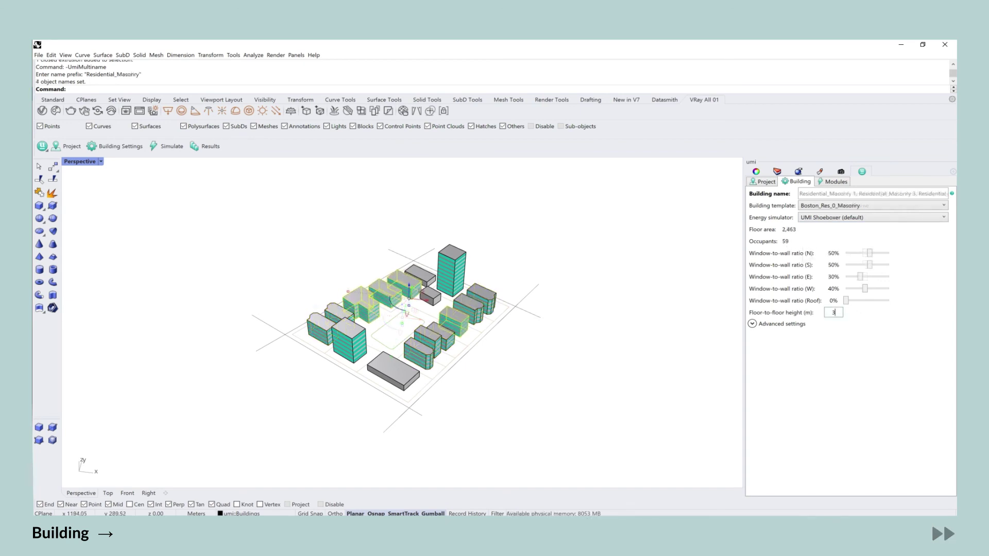
Step: Select the three low buildings that have no template and name them with the prefix Retail
key(Escape)
click(394, 370)
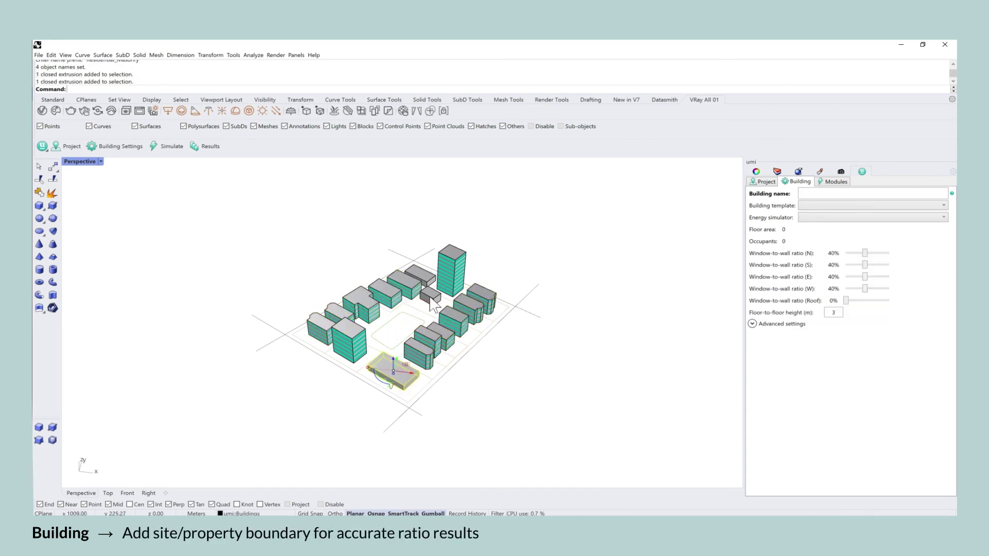
shift+click(430, 295)
shift+click(420, 273)
click(827, 195)
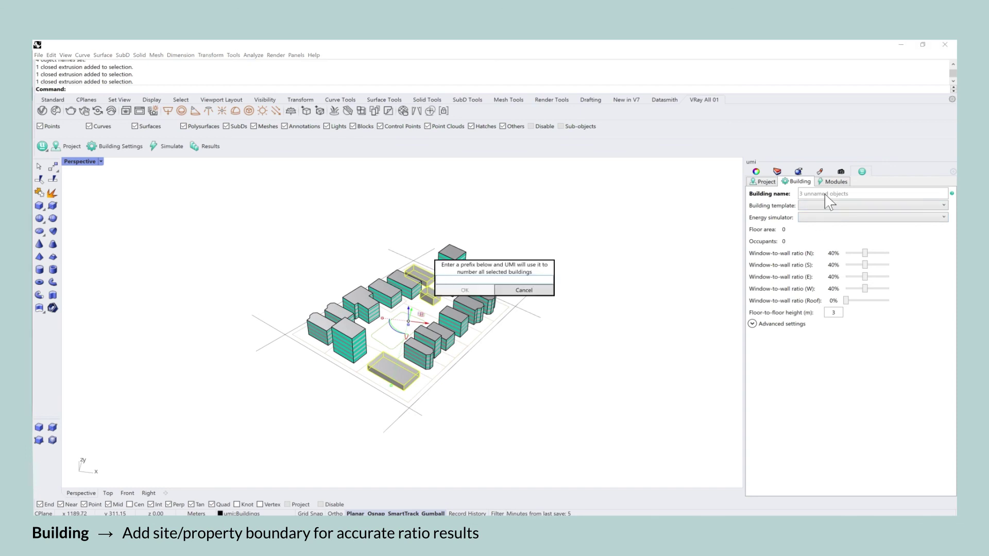
text(Retail)
click(484, 290)
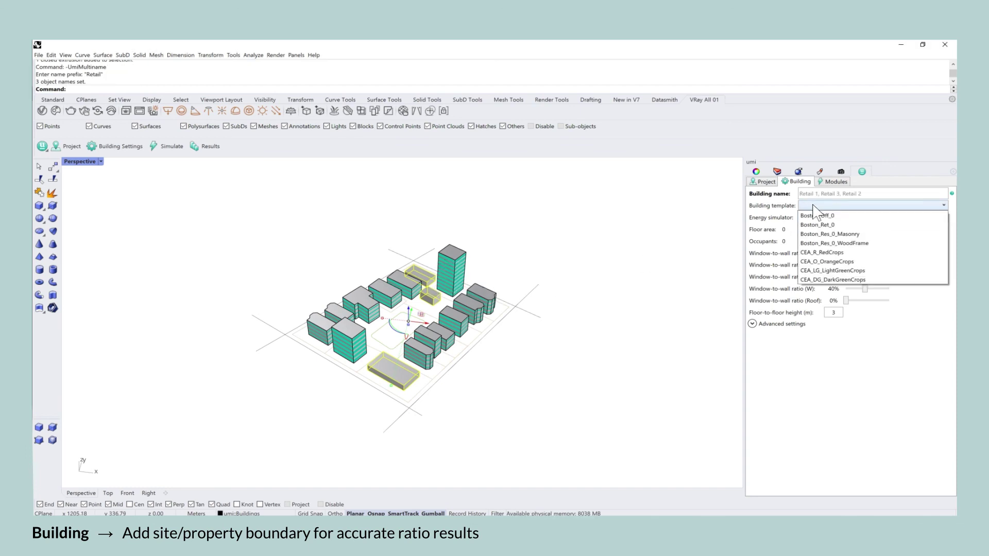
Step: Assign the Boston_Ret_0 template to the three retail buildings and set their north, south, east and west window-to-wall ratios to 70%
click(813, 205)
click(834, 225)
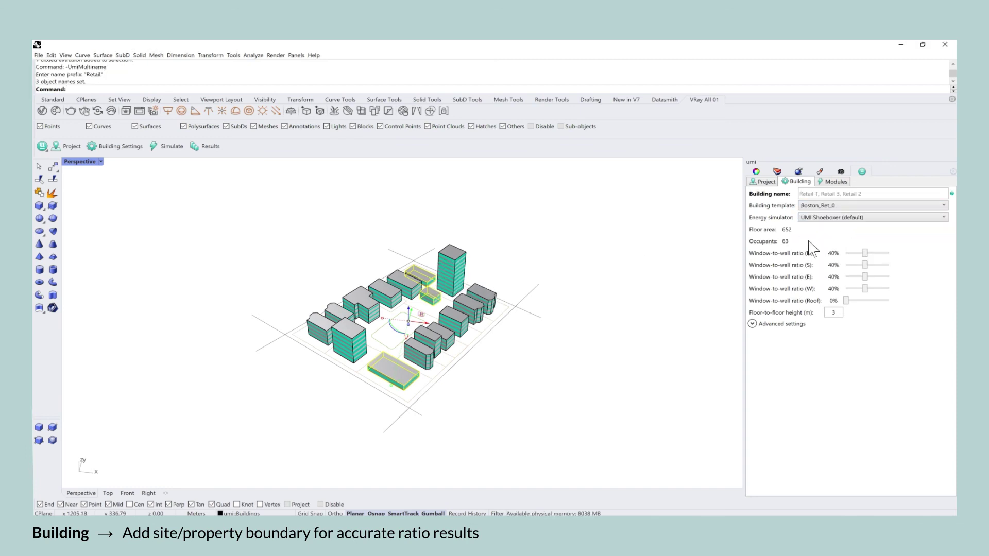
click(877, 253)
mouse_move(865, 265)
mouse_down()
mouse_move(879, 265)
mouse_move(879, 288)
mouse_move(879, 264)
mouse_up()
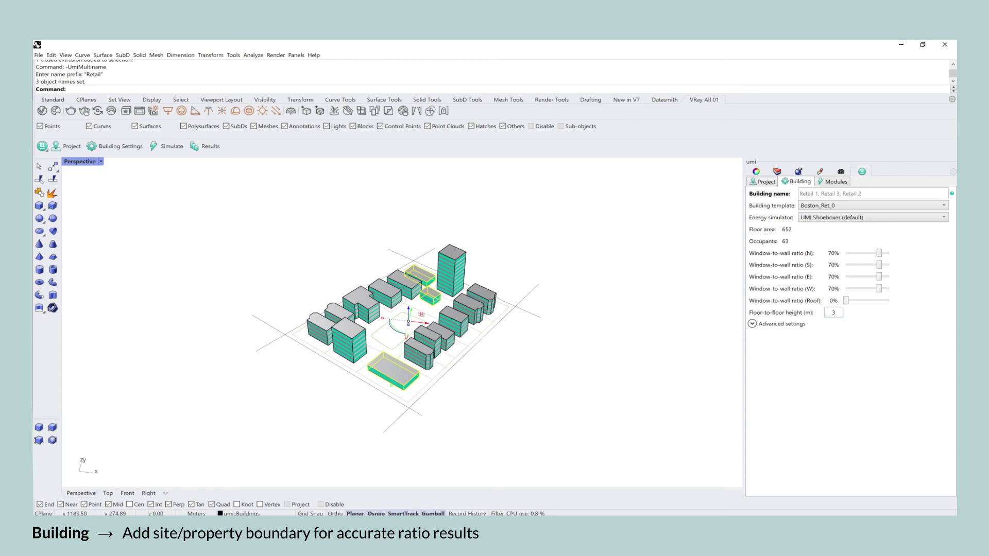
click(529, 353)
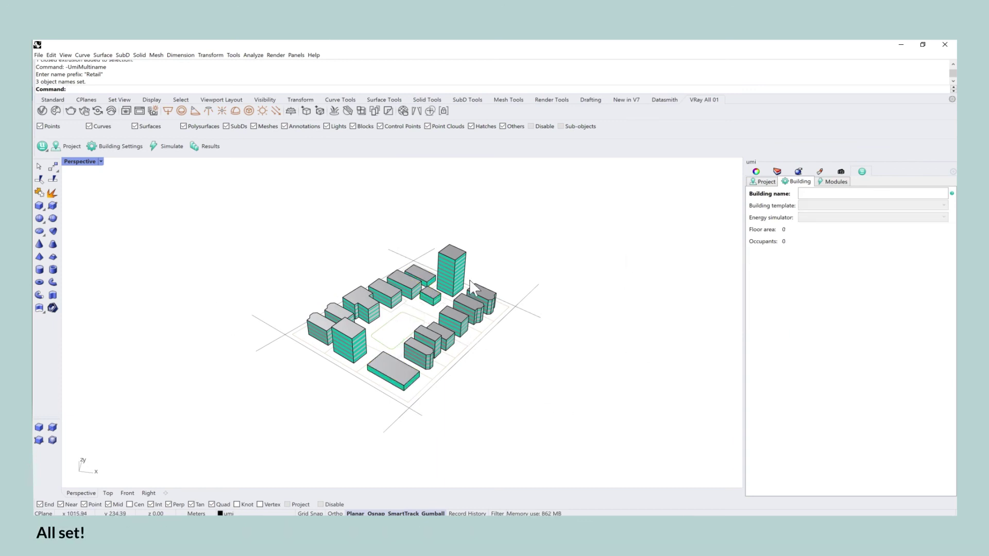
Step: Select all objects in the model and open the simulation modules with the site overview
key(ctrl+a)
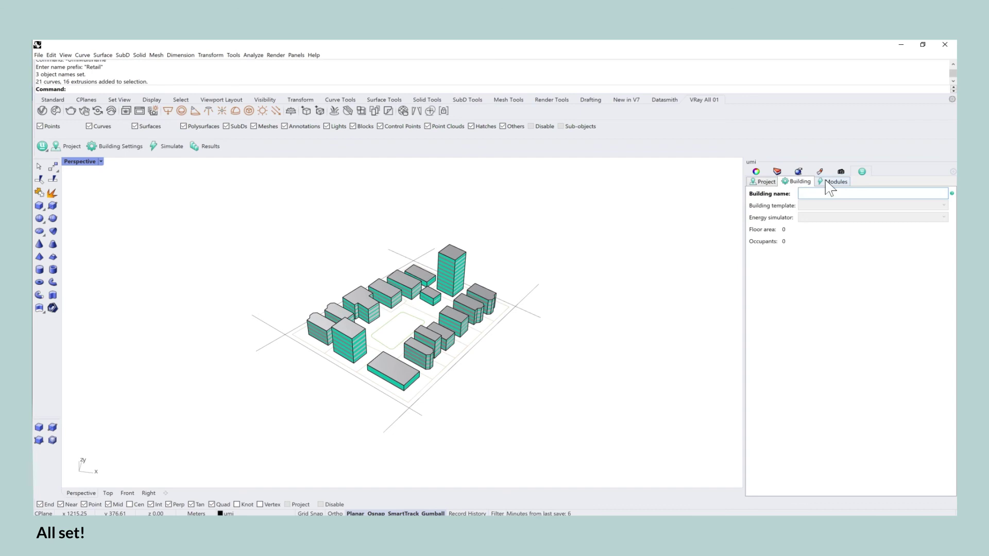
click(827, 182)
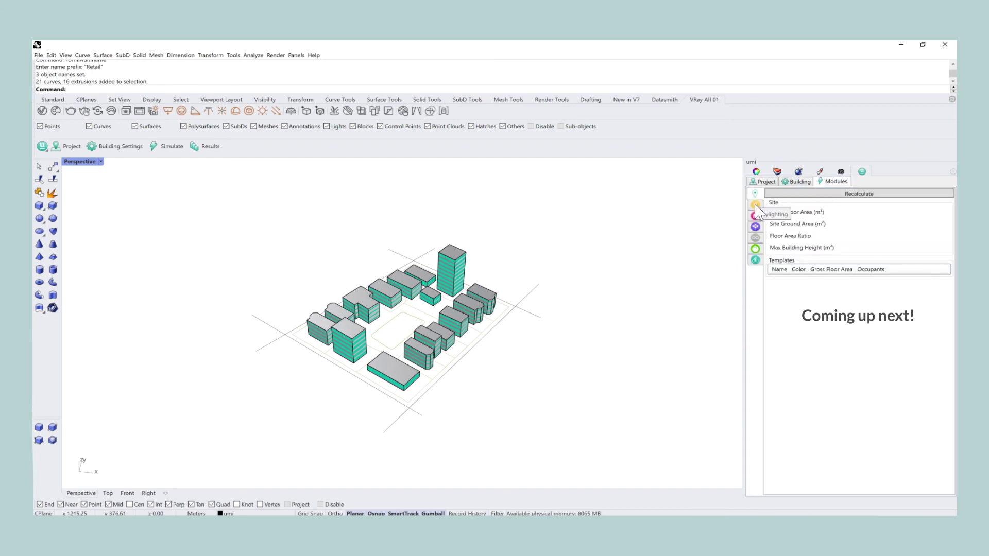